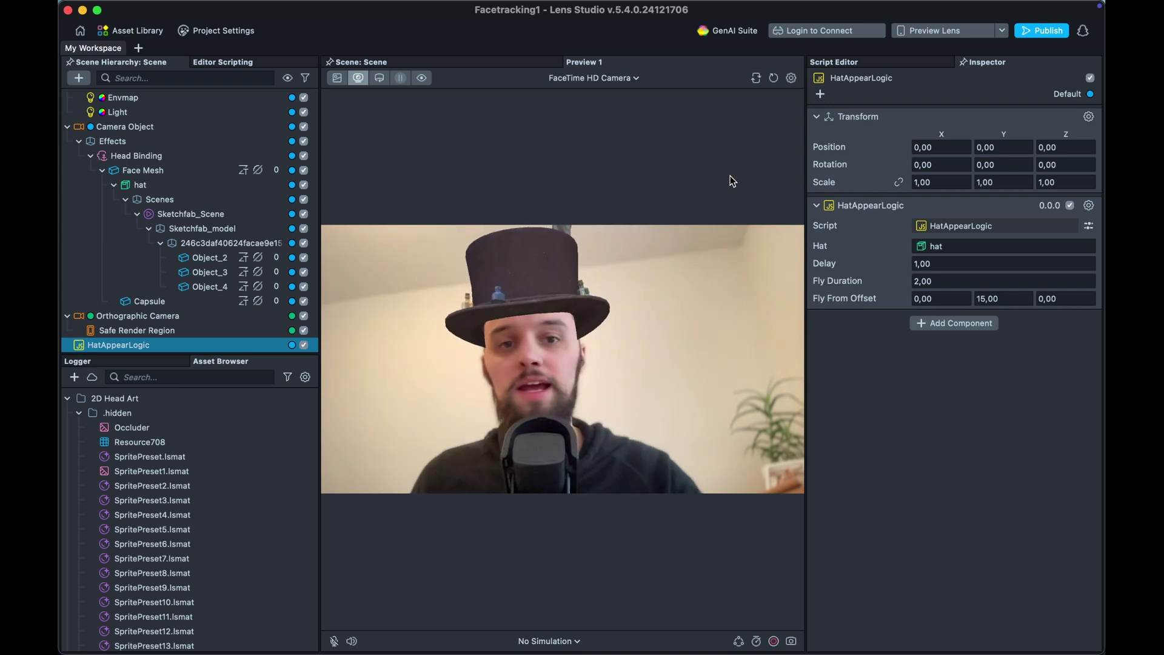
- Replay the current lens, then start a new empty project
click(773, 78)
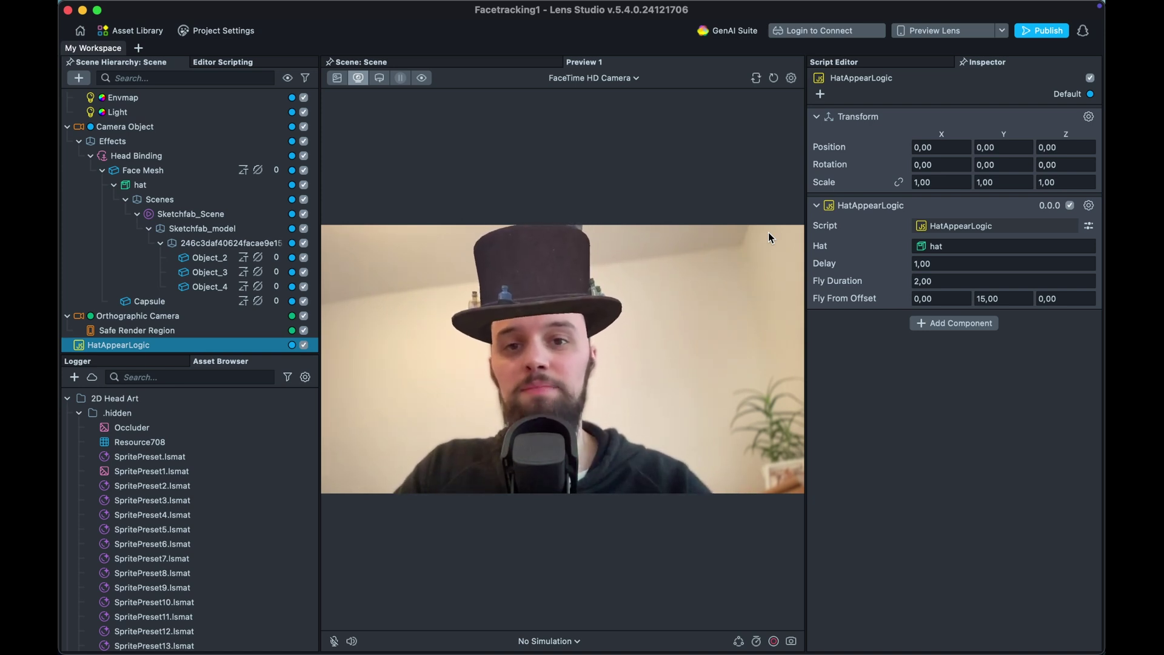
mouse_move(219, 5)
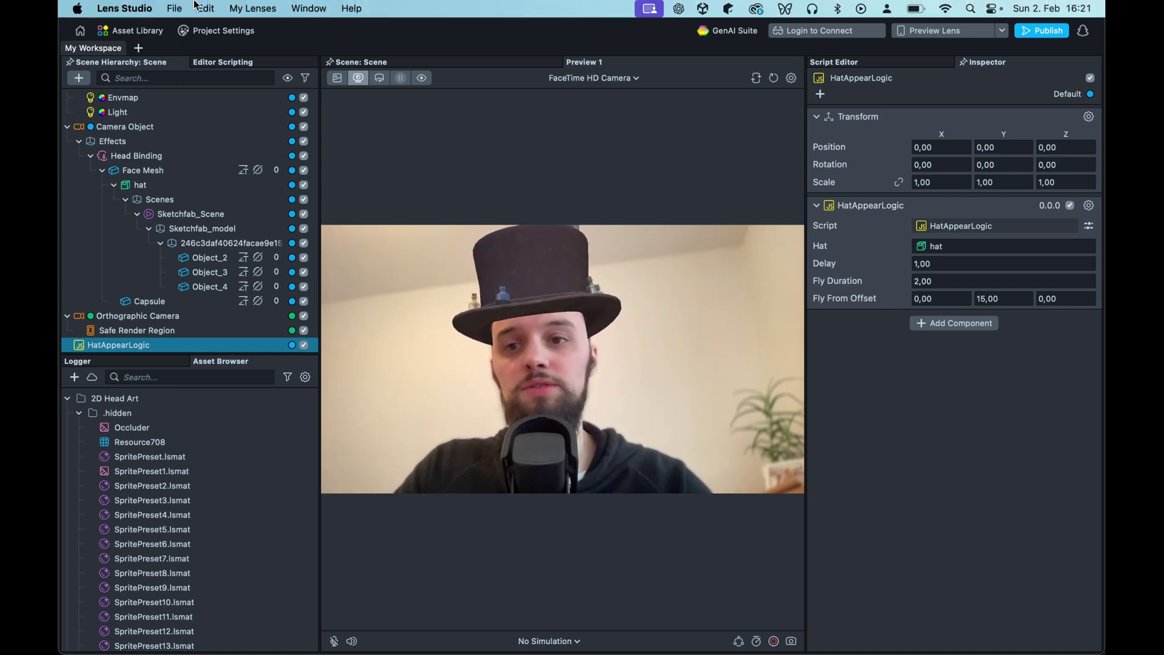
click(175, 8)
click(195, 31)
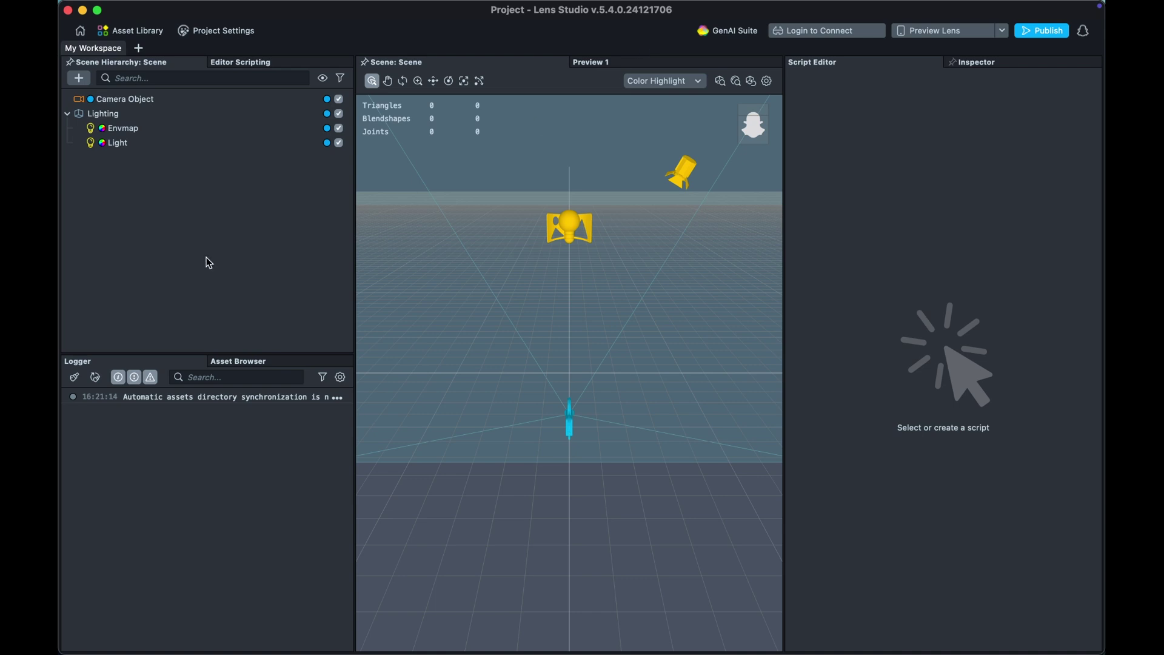
- Add a Face Mesh to the scene from the 'fac' object search
click(79, 78)
text(face)
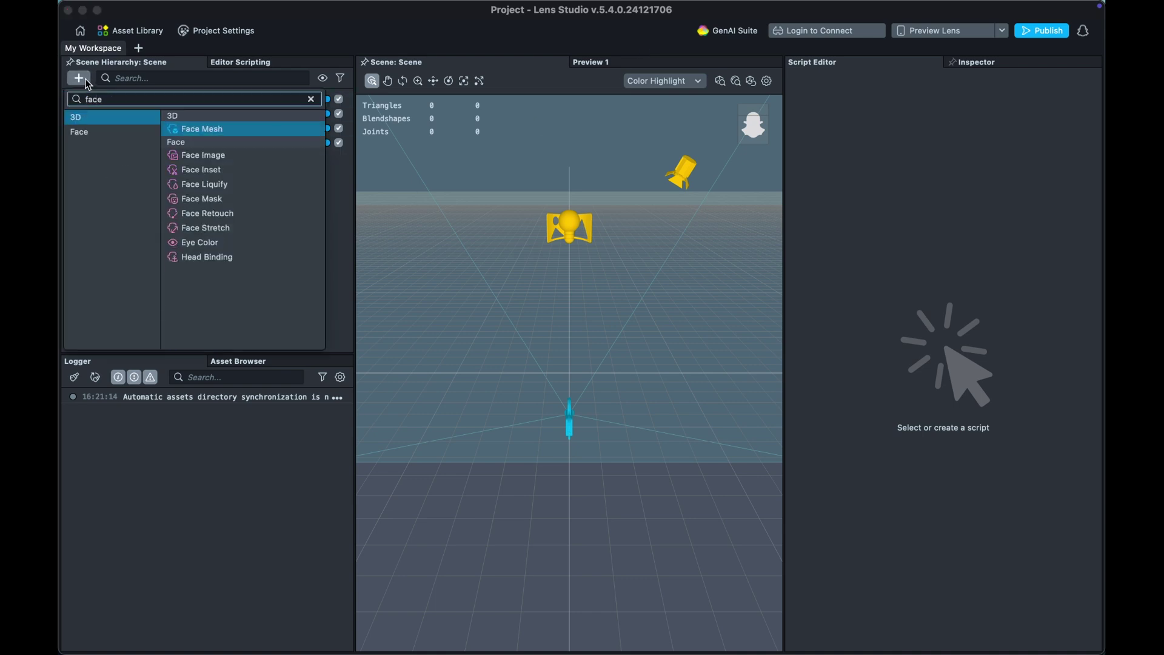
key(Return)
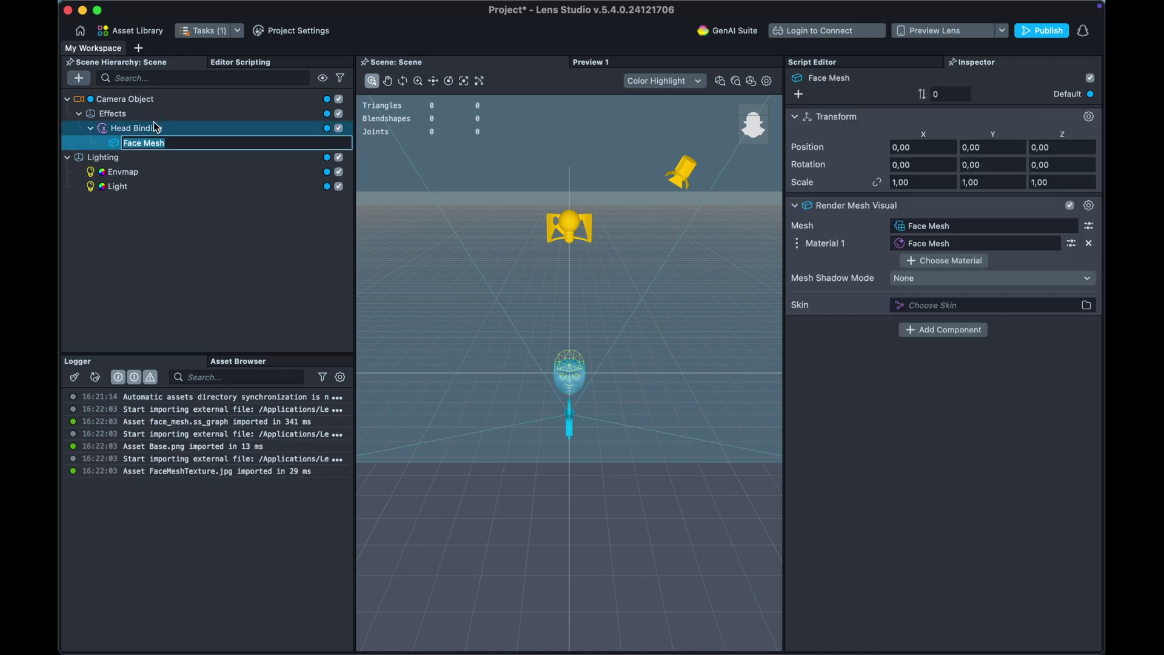
click(162, 257)
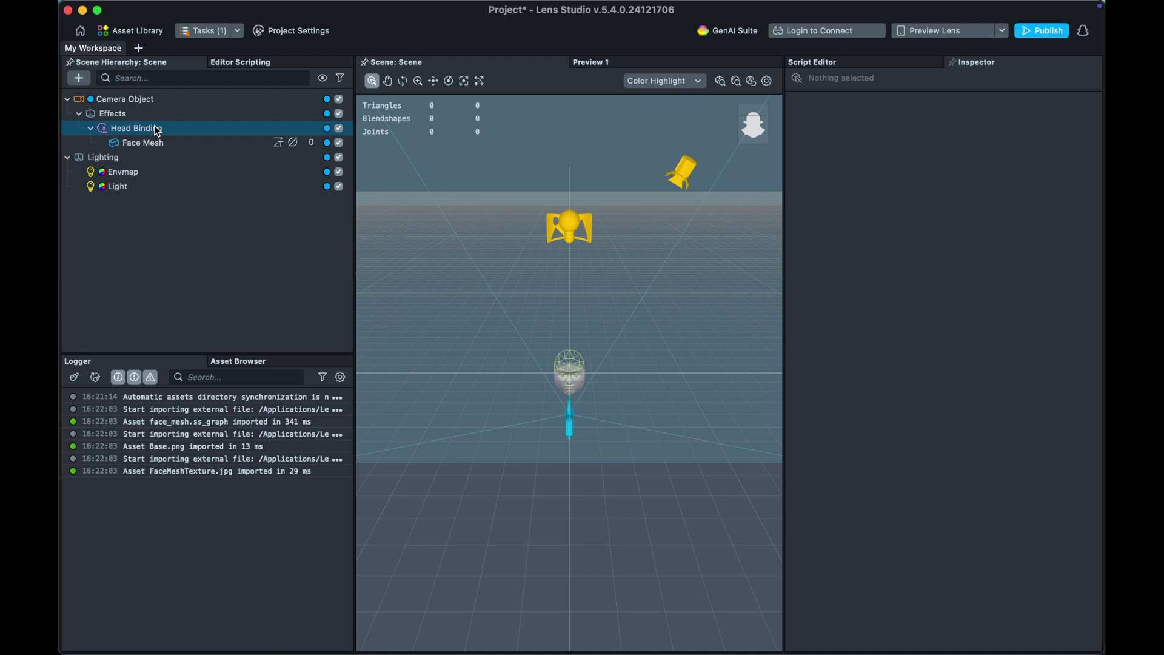
- Preview the lens on the sample video and search the assets for 'occ'
click(647, 65)
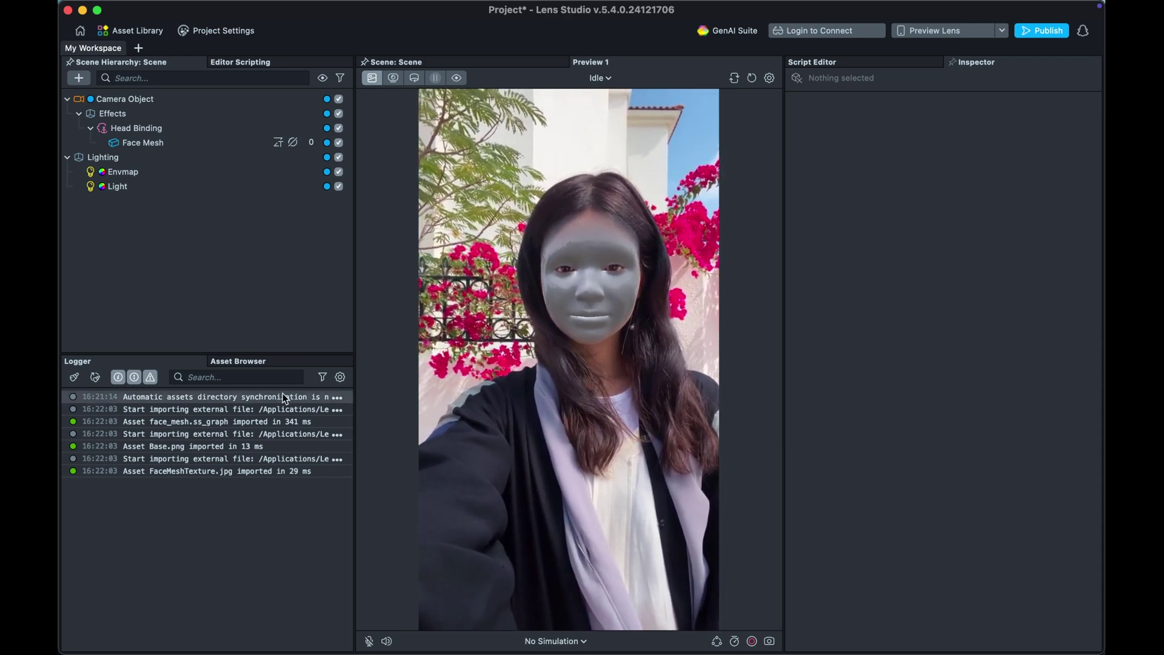
click(244, 362)
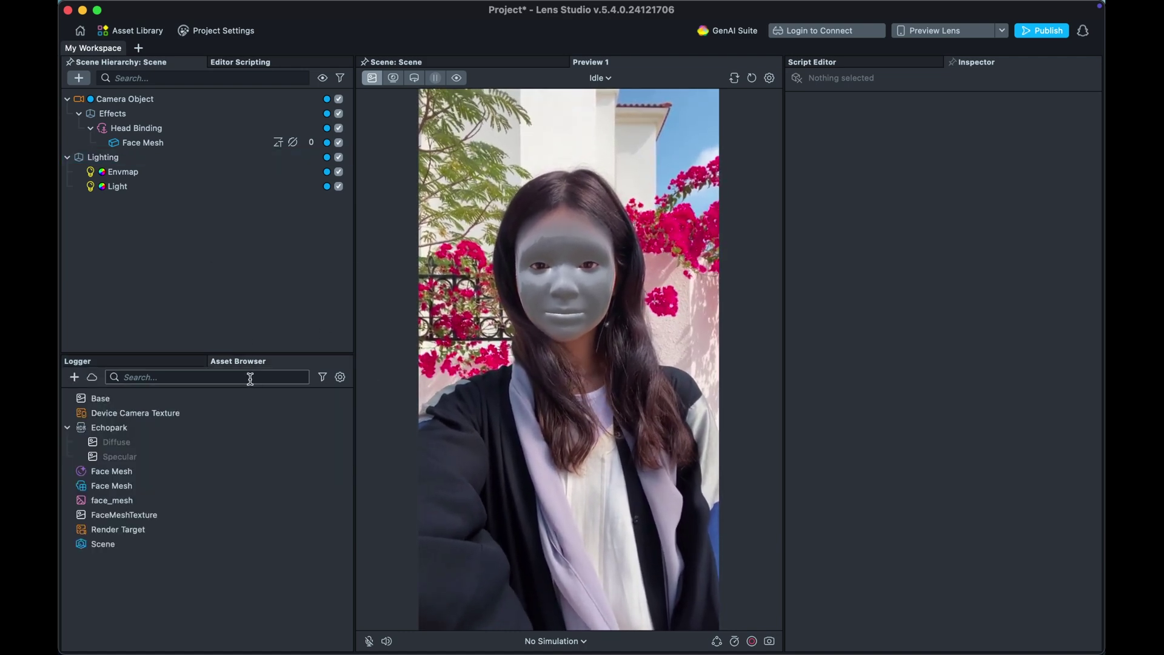
click(162, 377)
text(occ)
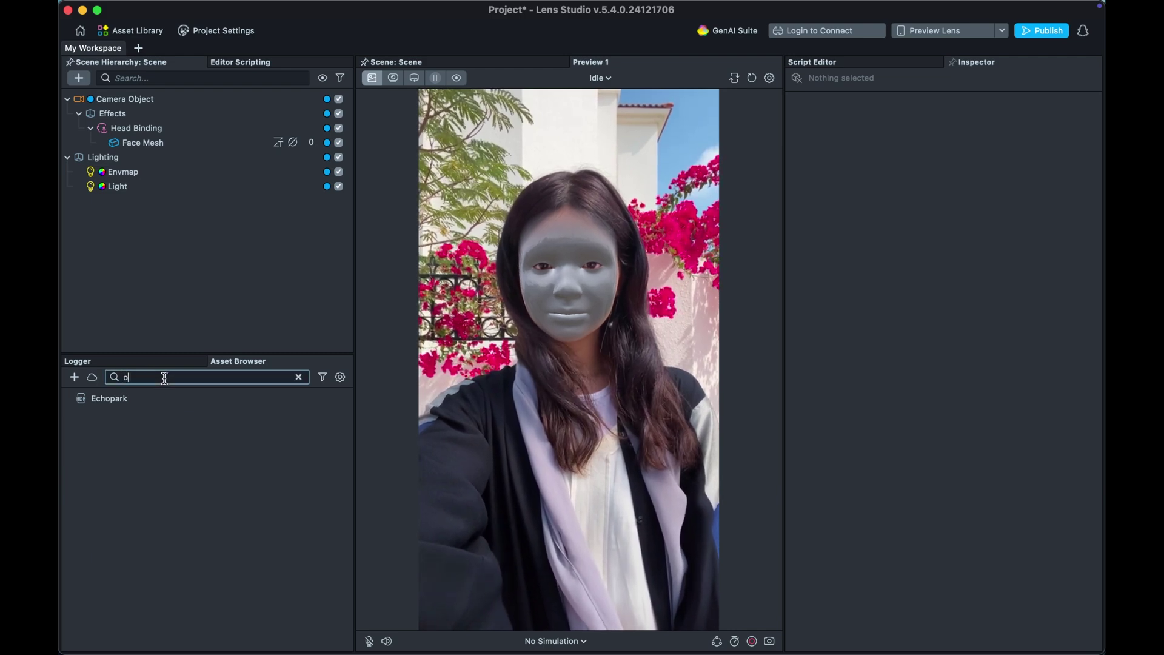
key(BackSpace)
key(BackSpace)
key(BackSpace)
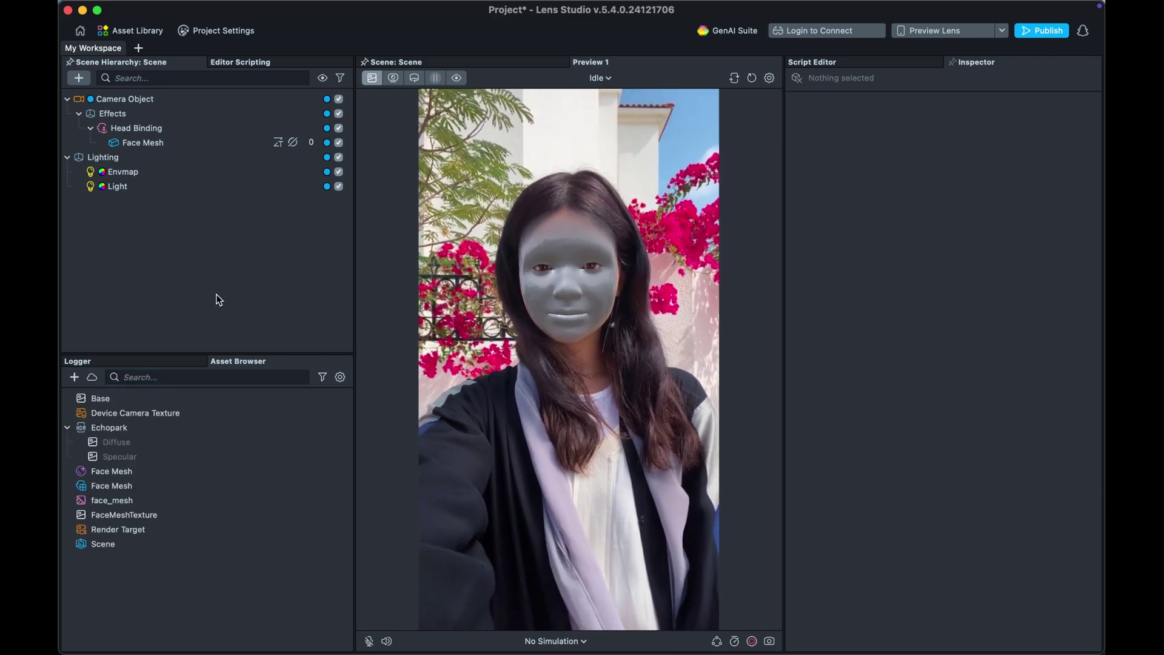
- Create a new Occluder material and view its properties
click(74, 378)
text(occ)
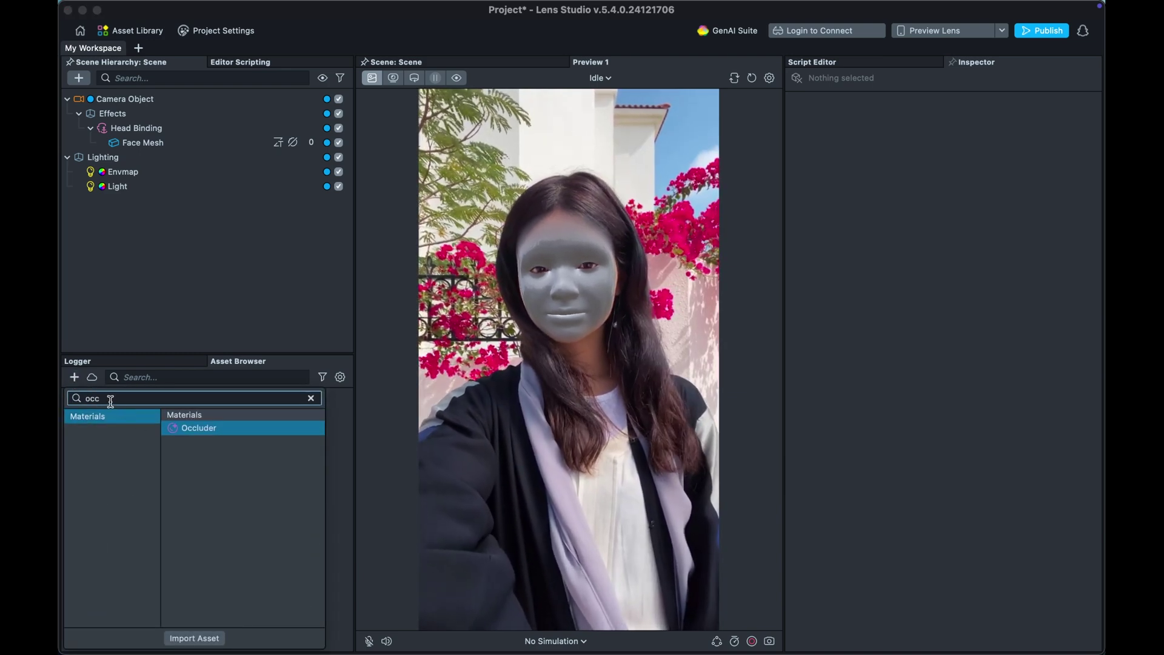
click(212, 427)
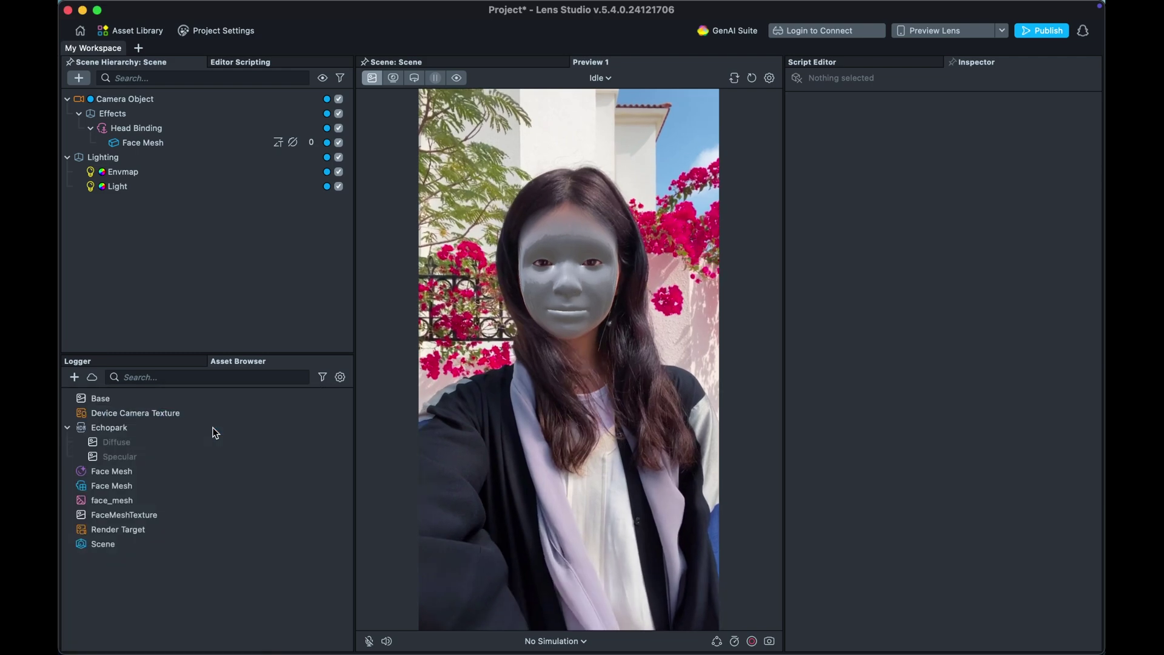
click(137, 571)
click(106, 549)
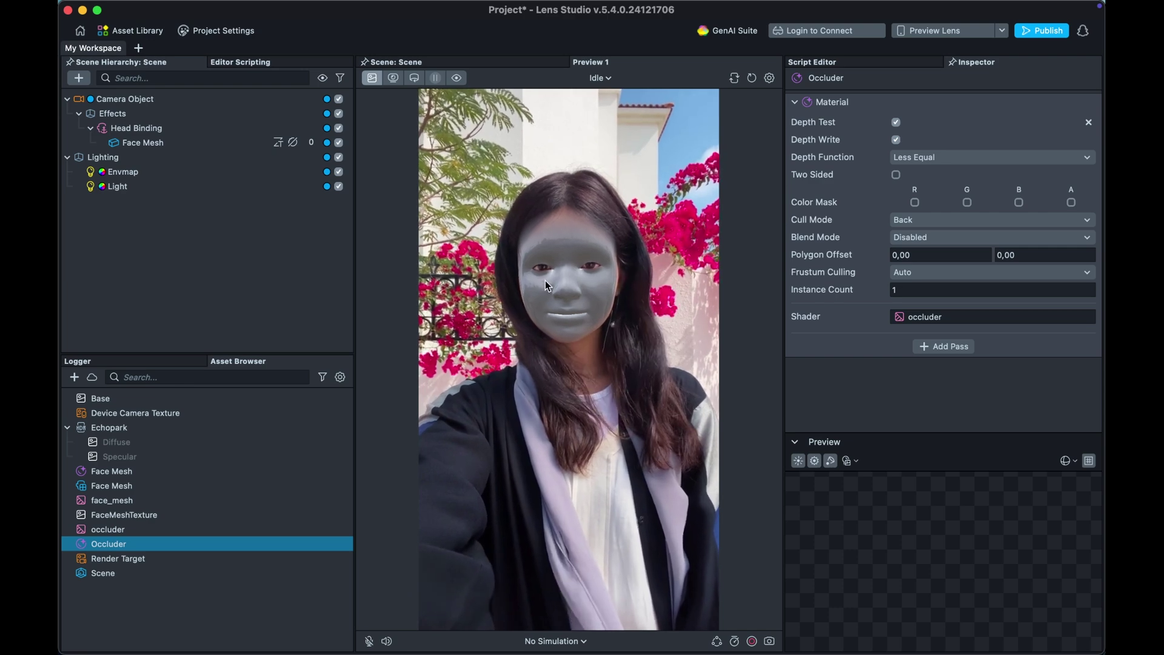
- Assign the Occluder material to the Face Mesh's Material 1 field
click(142, 144)
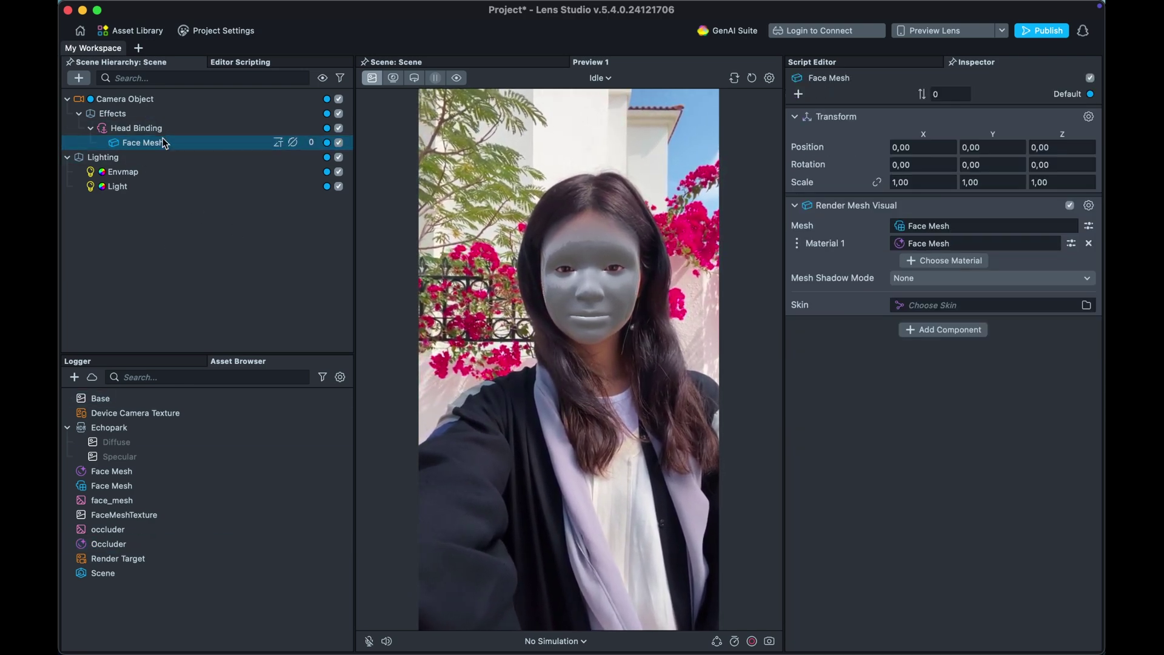
drag(124, 543, 951, 249)
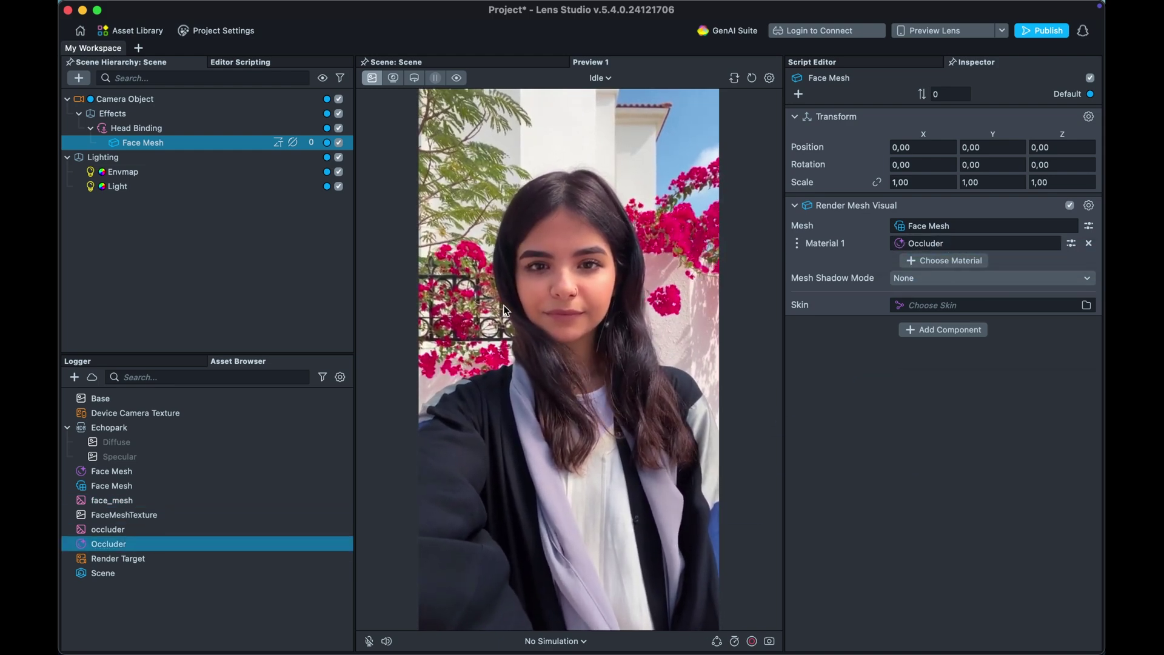
click(279, 303)
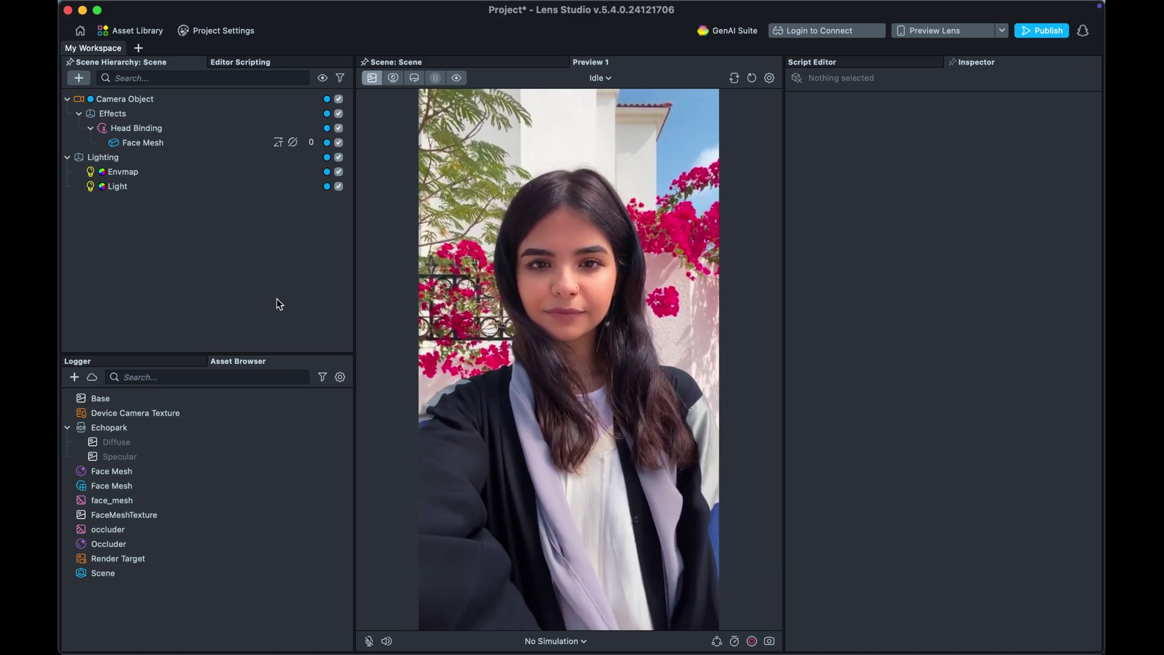
- Find downloadable 'hat' models on Sketchfab and bring up the first Hat's download options
click(582, 623)
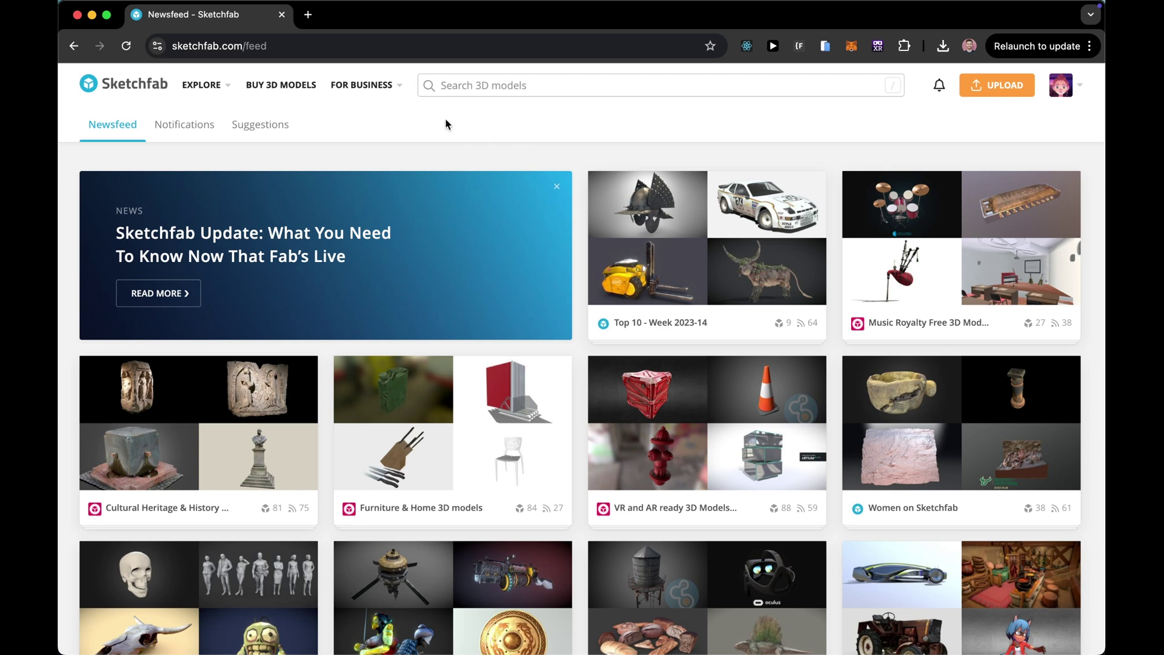
click(471, 86)
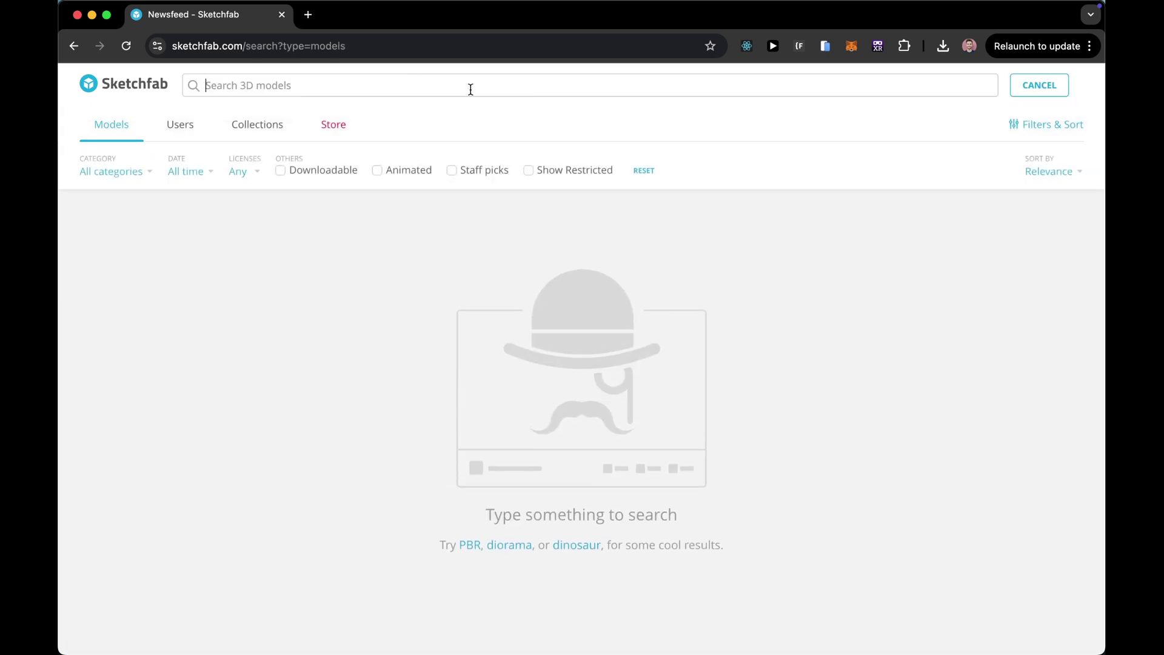
text(hat)
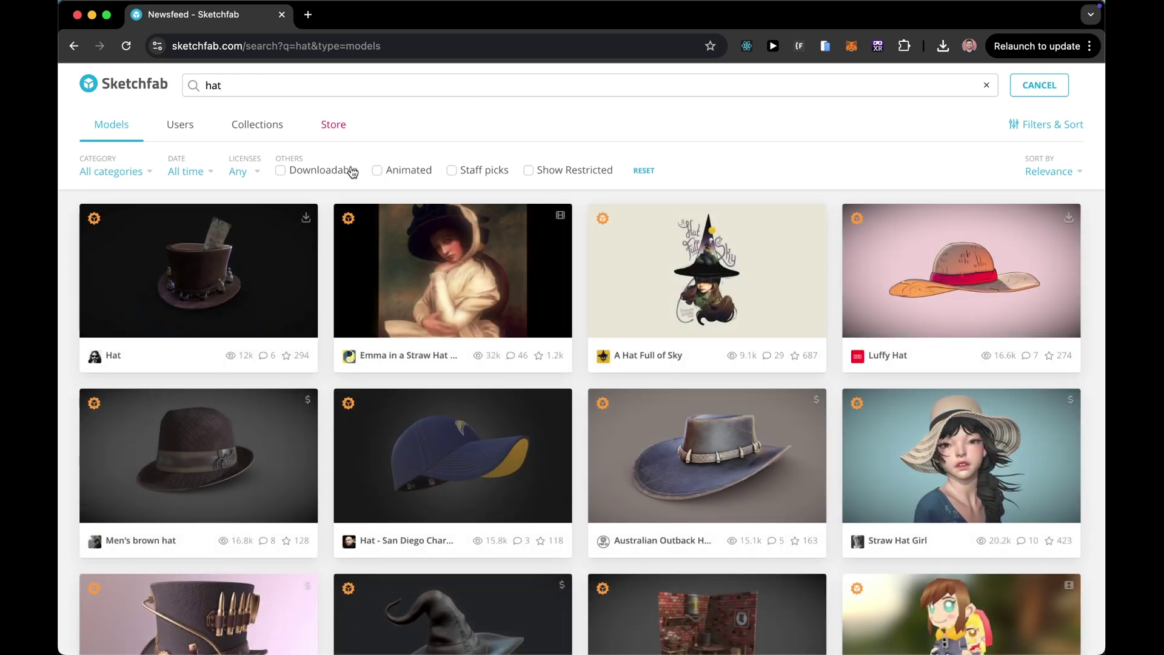
click(352, 171)
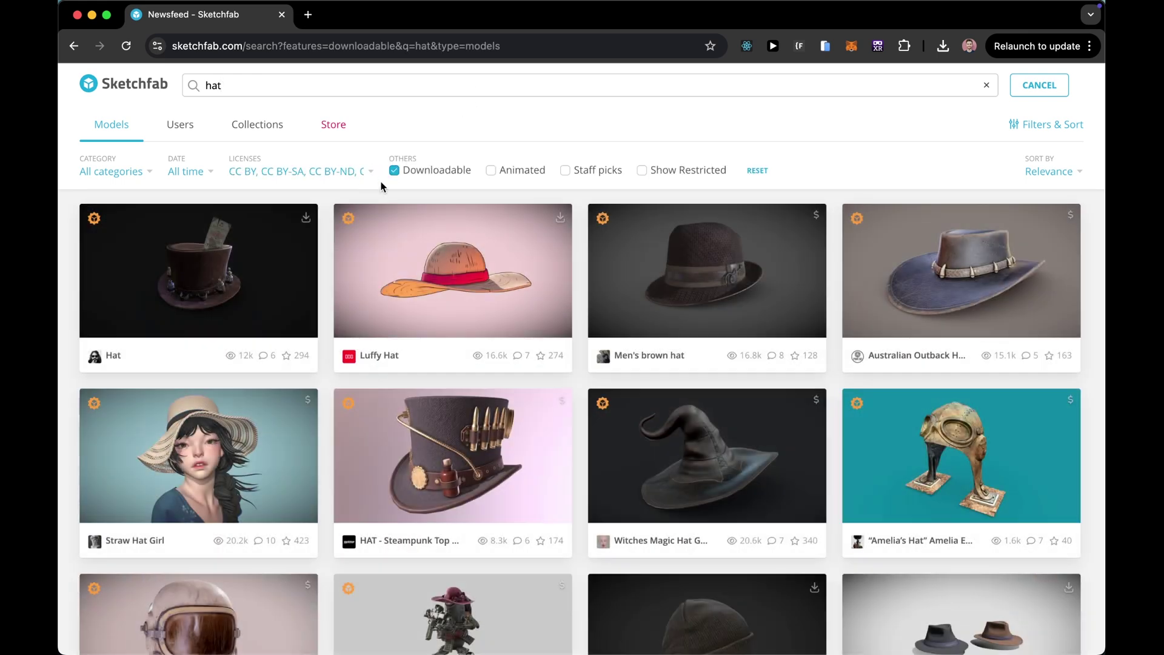
click(213, 285)
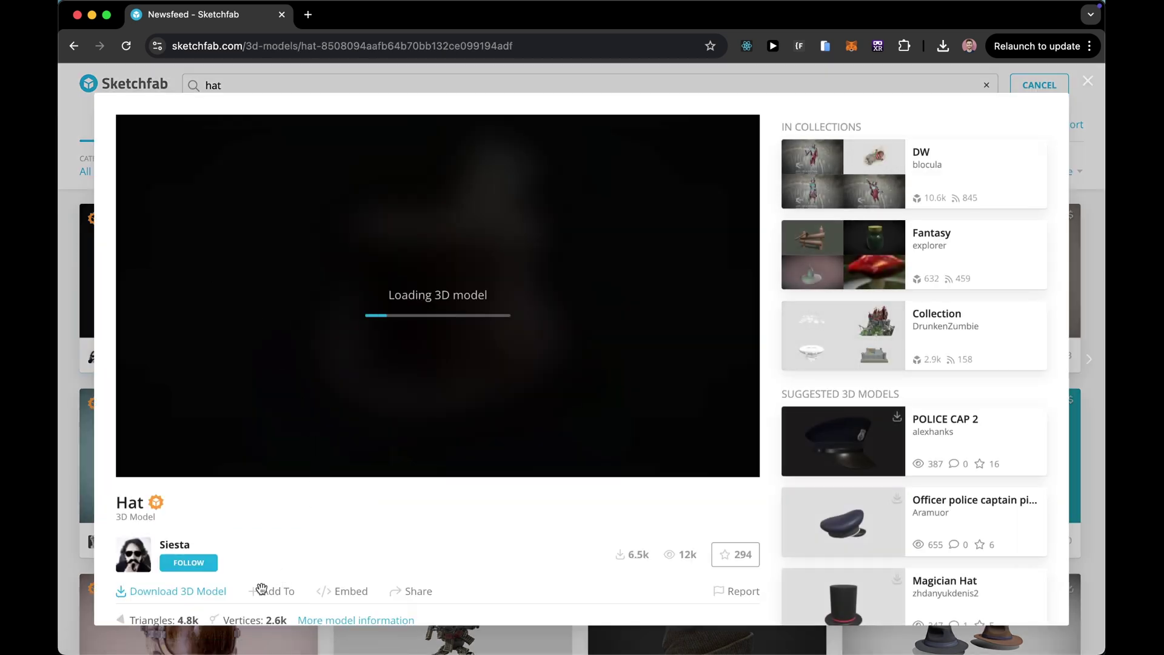
click(212, 596)
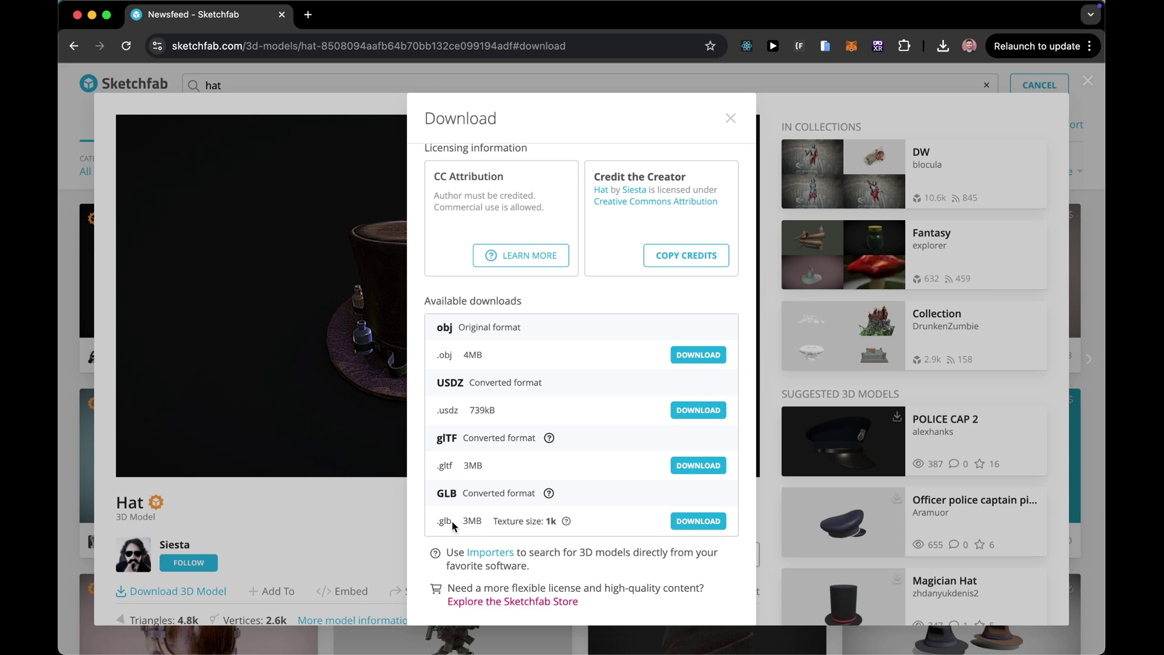
- Download the Hat as GLB and import hat (1).glb into the Asset Browser
click(695, 523)
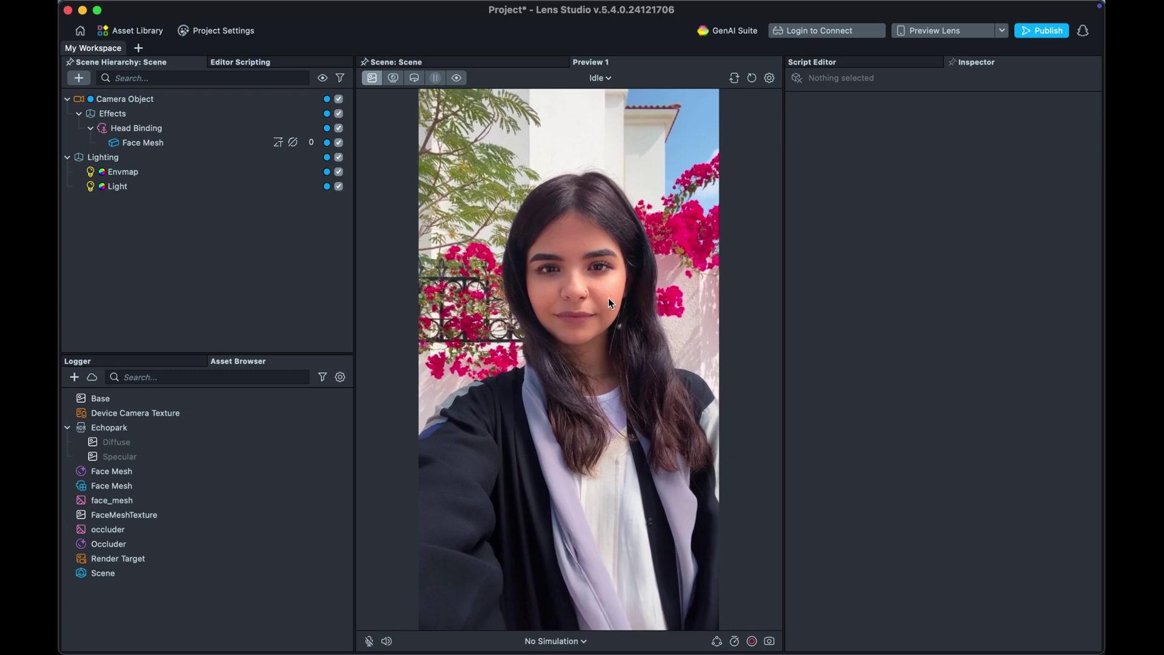
click(905, 621)
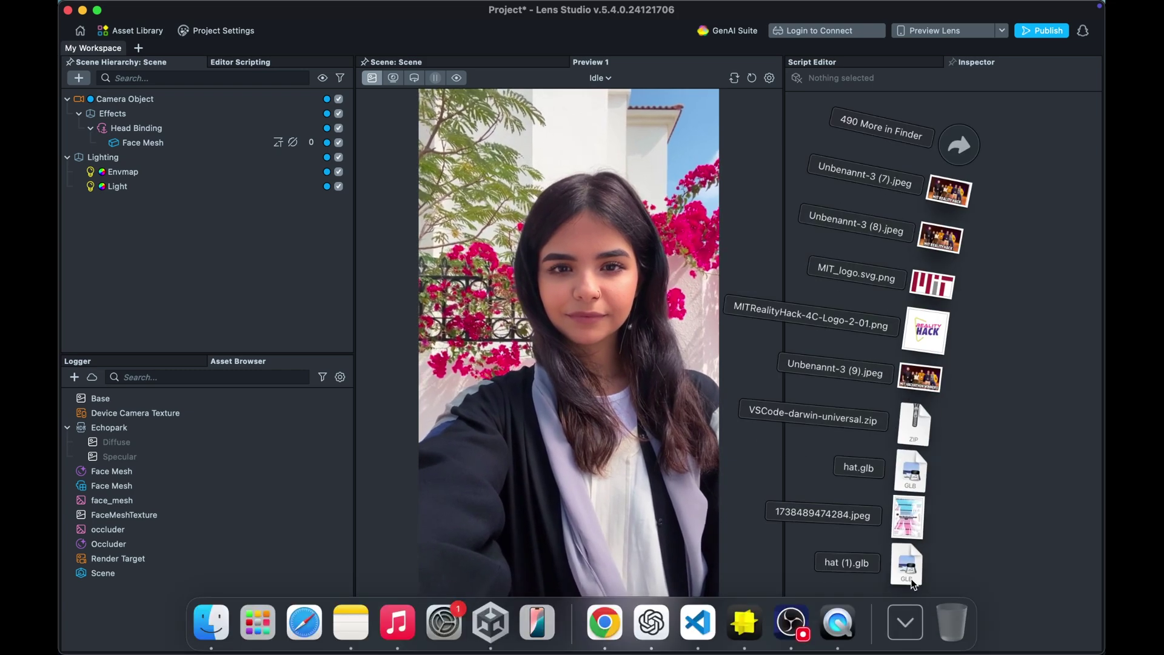
drag(910, 575, 161, 567)
key(Return)
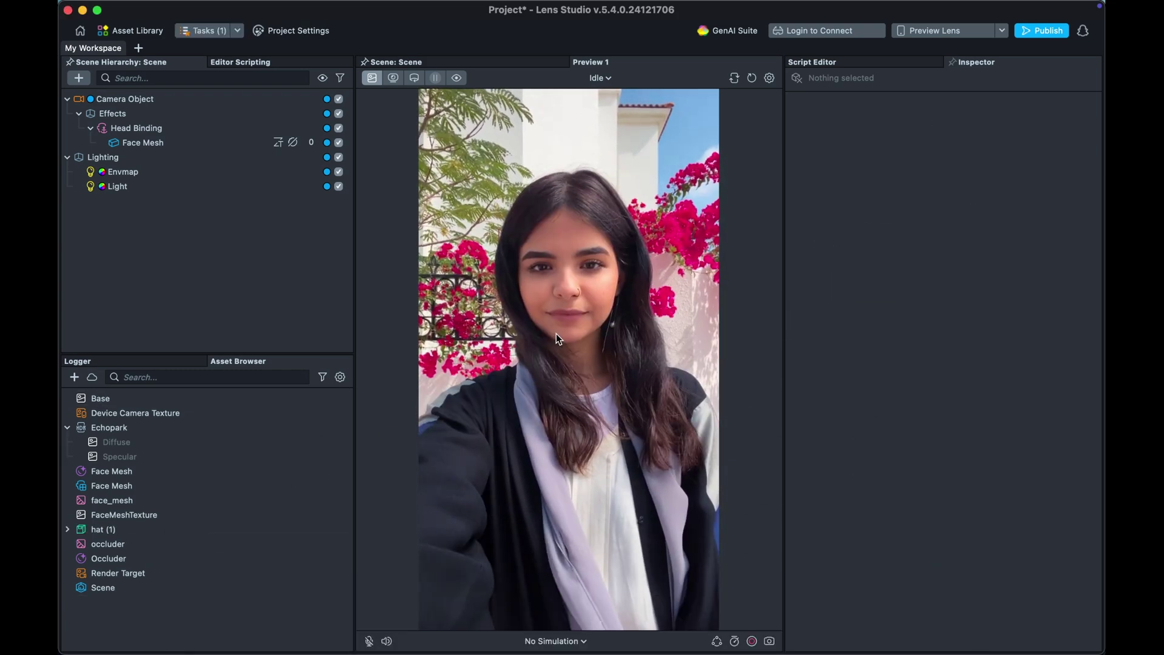
- Unpack the imported hat asset and select the hat (1) prefab
right_click(117, 533)
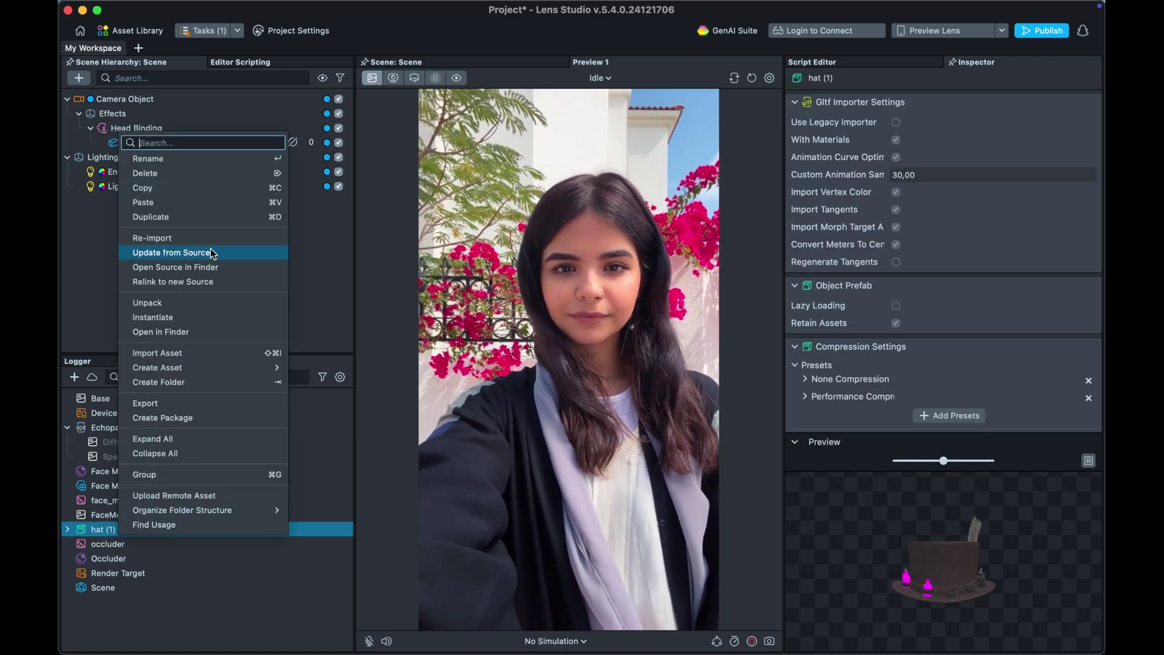
click(168, 303)
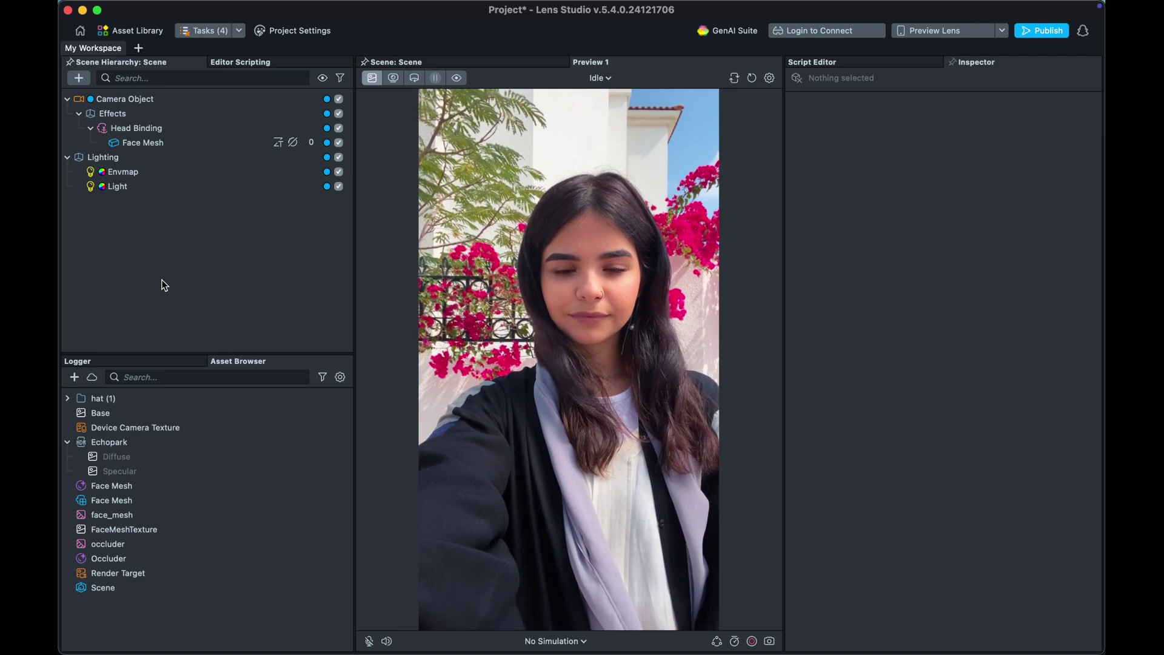
click(67, 399)
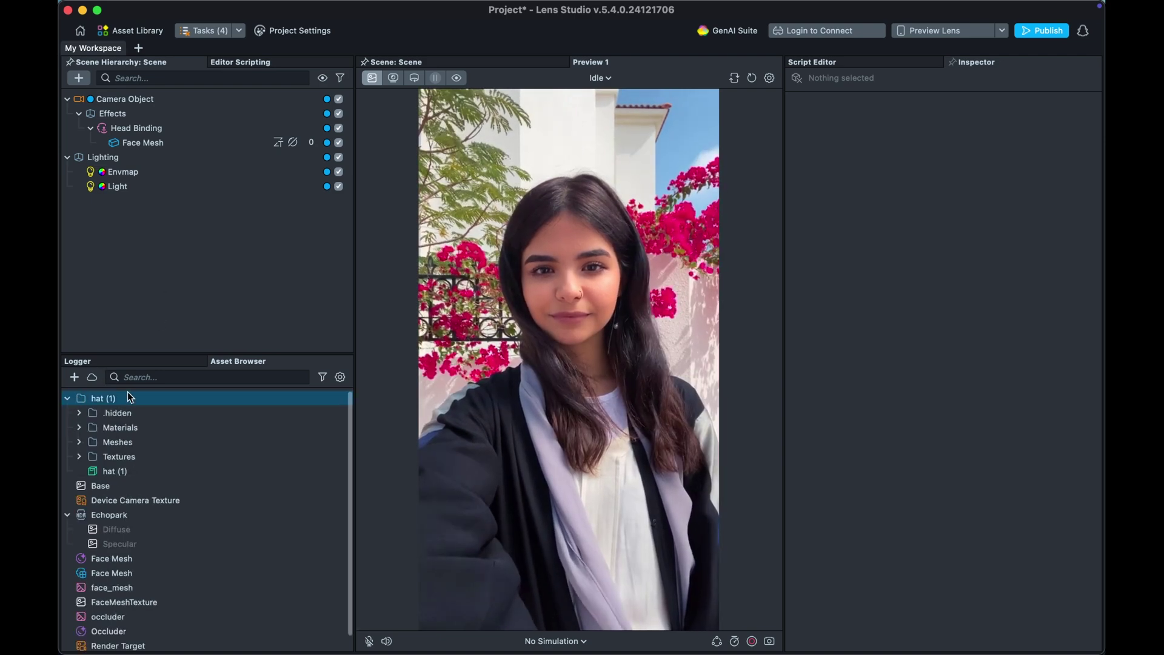
click(129, 469)
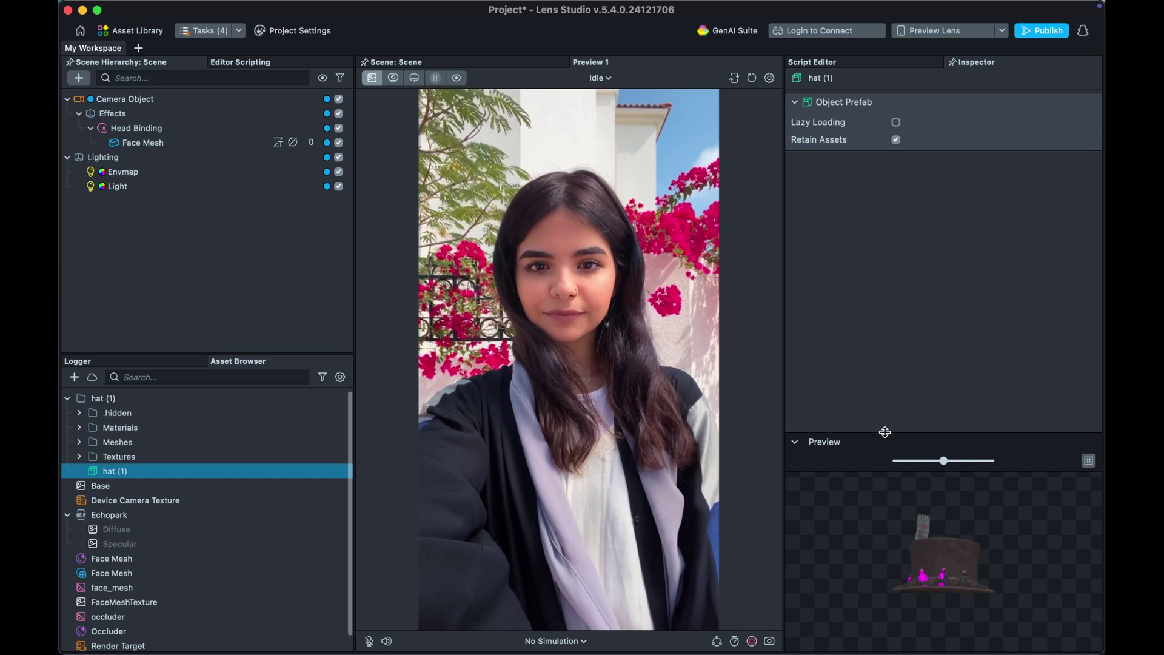
- Enlarge and rotate the hat preview, and resize the side panels
drag(884, 432, 918, 228)
drag(939, 496, 725, 439)
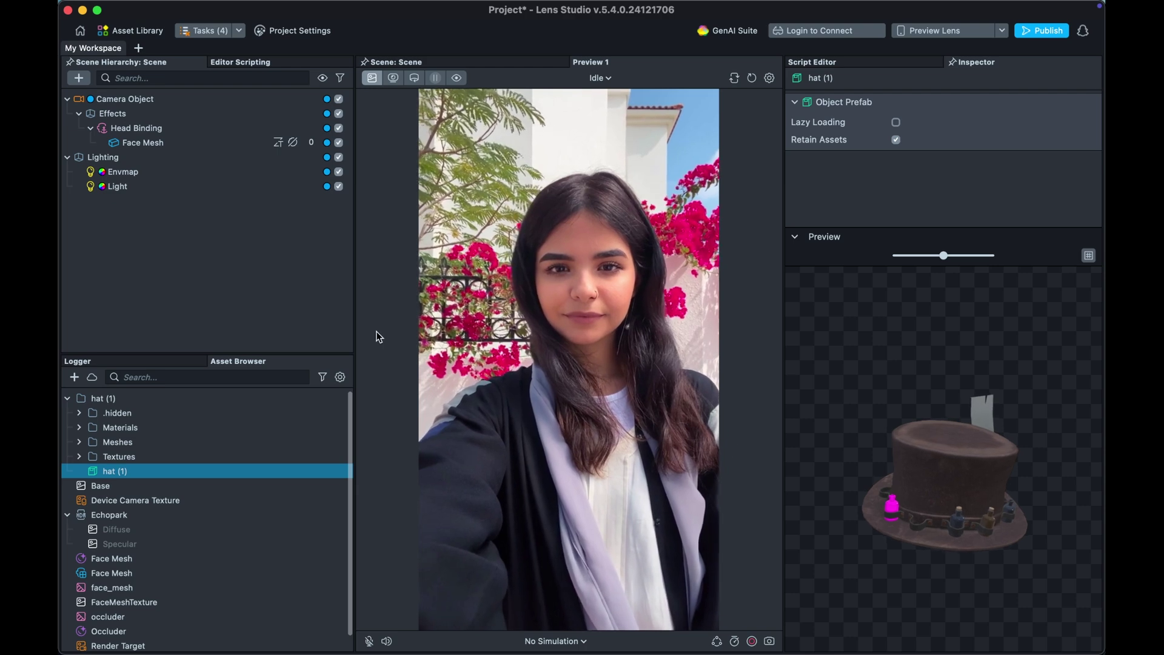
drag(354, 327, 315, 327)
drag(783, 301, 660, 303)
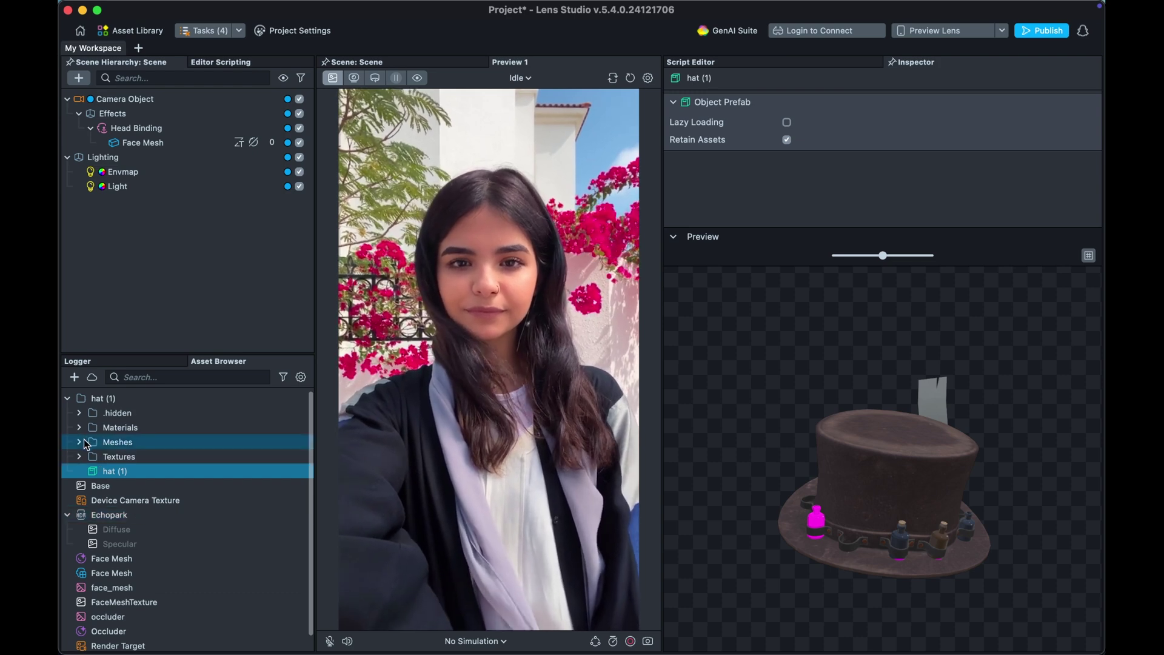
- Expand the hat's Textures and Materials folders and select the glass material
click(79, 457)
click(126, 472)
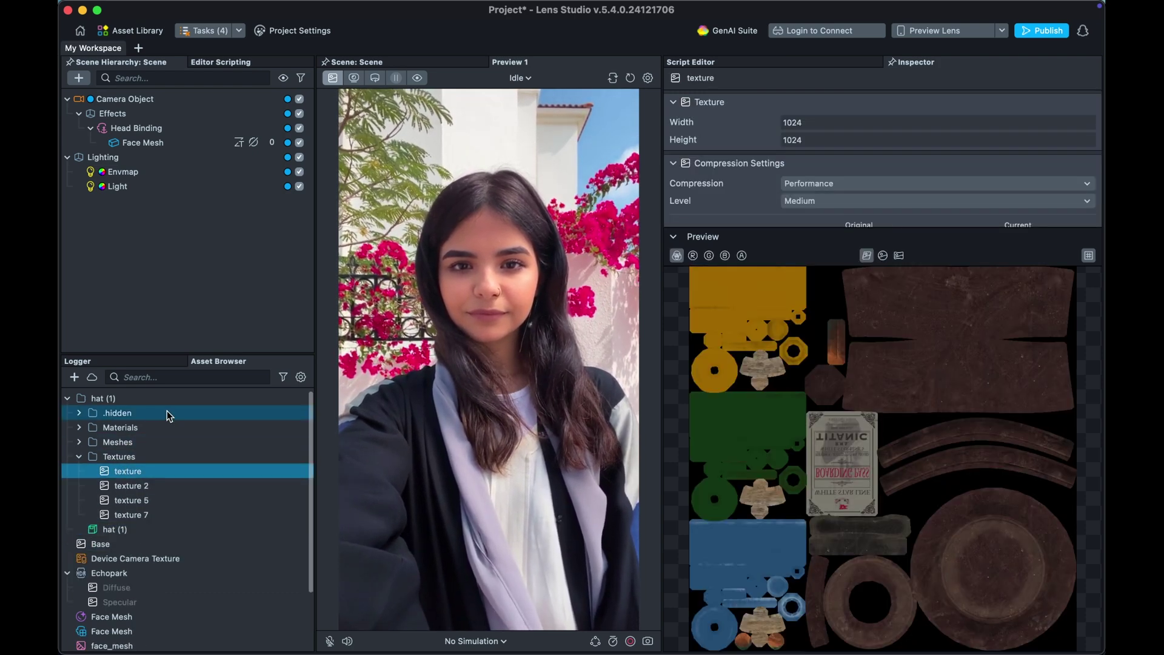
click(80, 428)
click(124, 442)
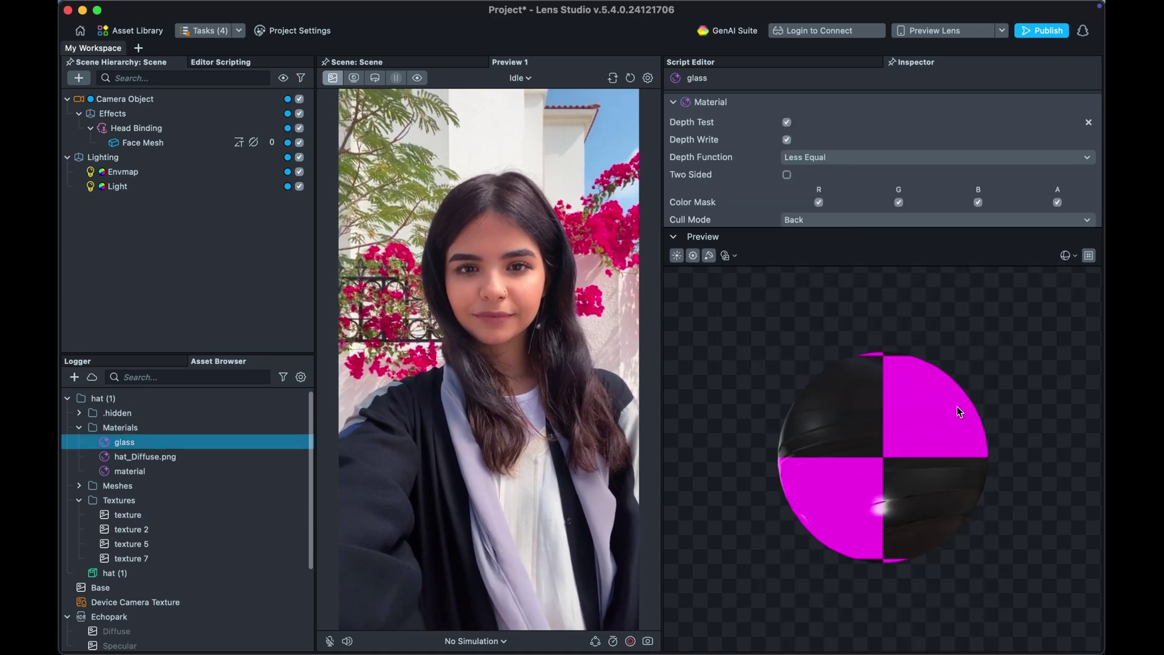
- Uncheck Transmission in the glass material's graph parameters
drag(787, 226, 990, 493)
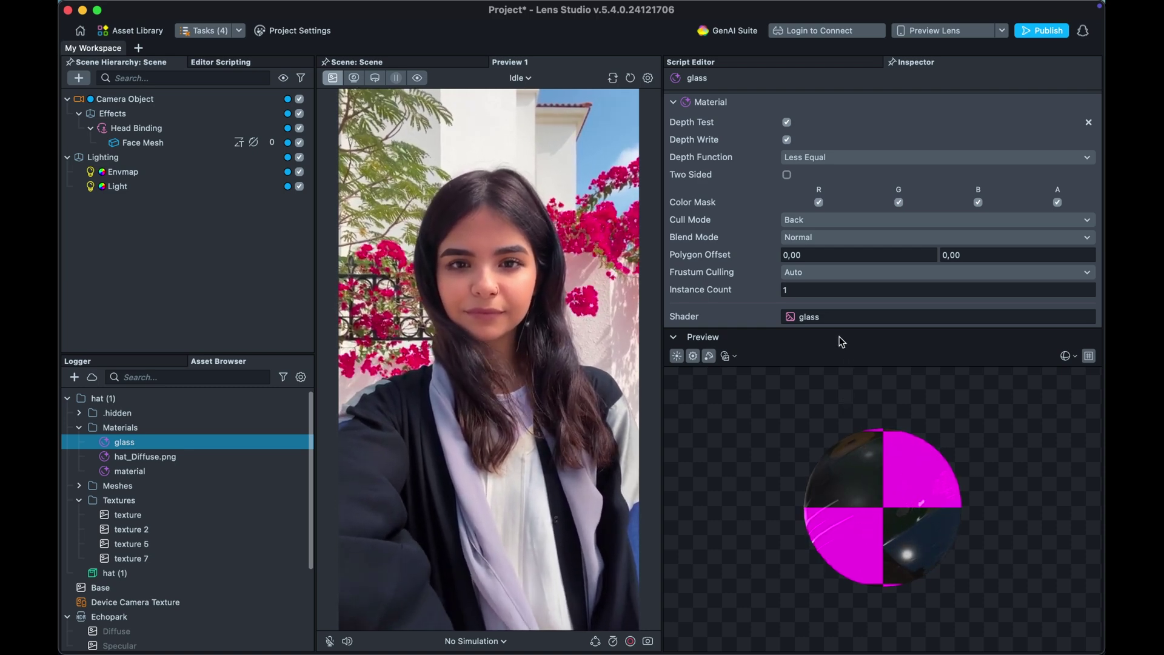
drag(837, 330, 828, 427)
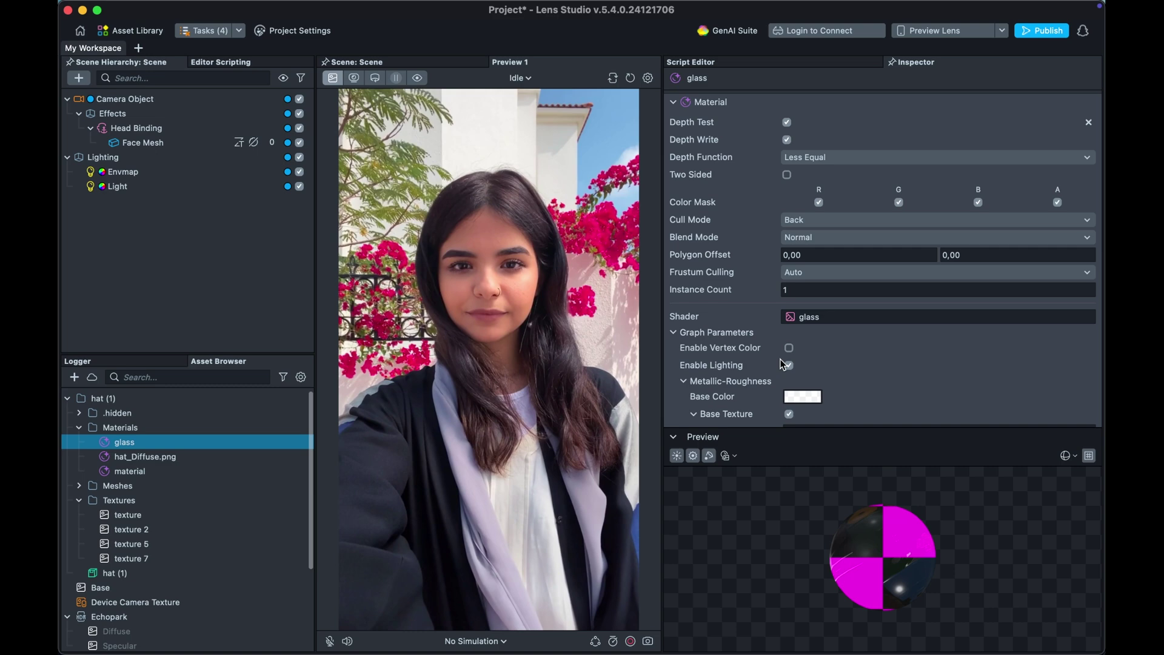
scroll(880, 368, down, 5)
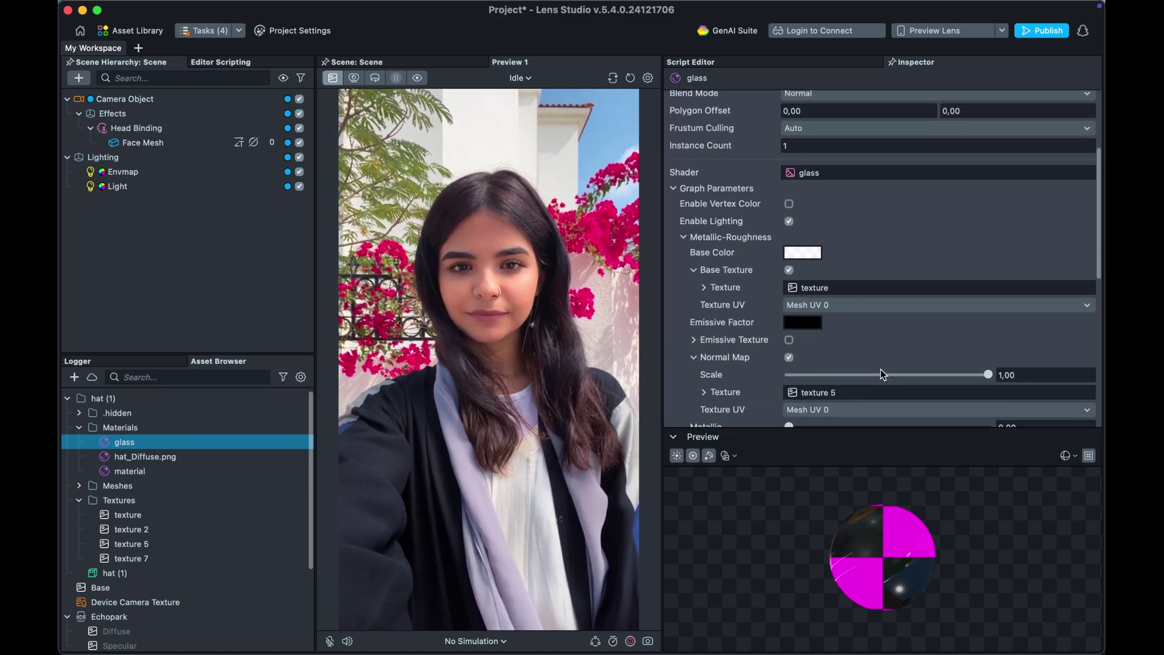
scroll(883, 340, down, 6)
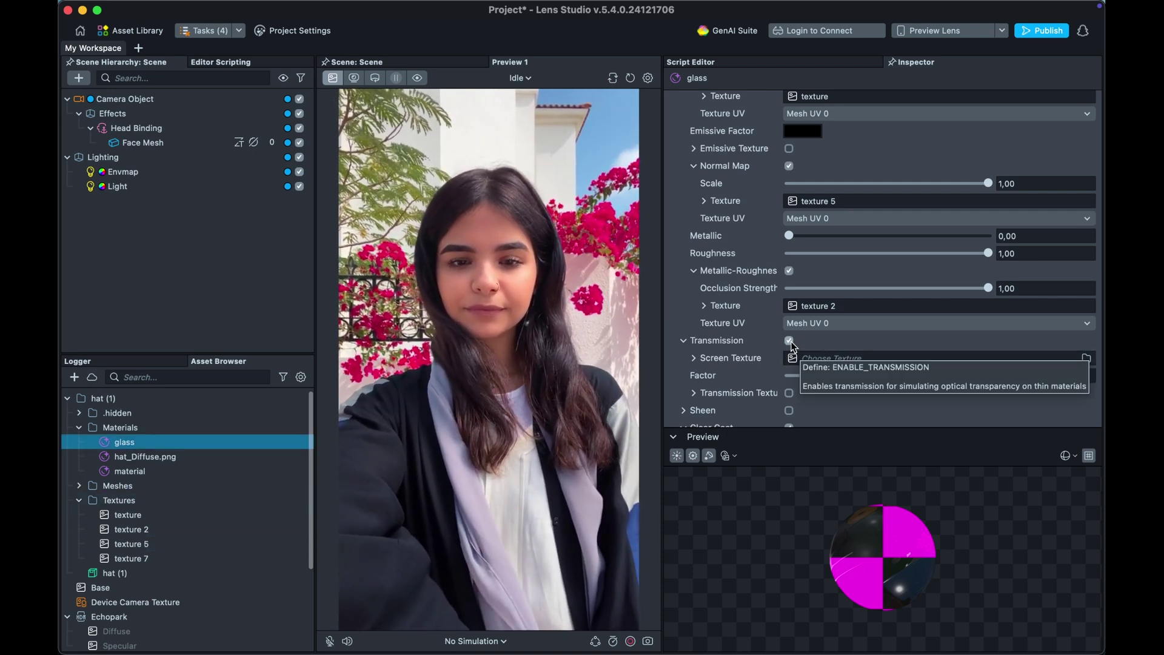
click(790, 342)
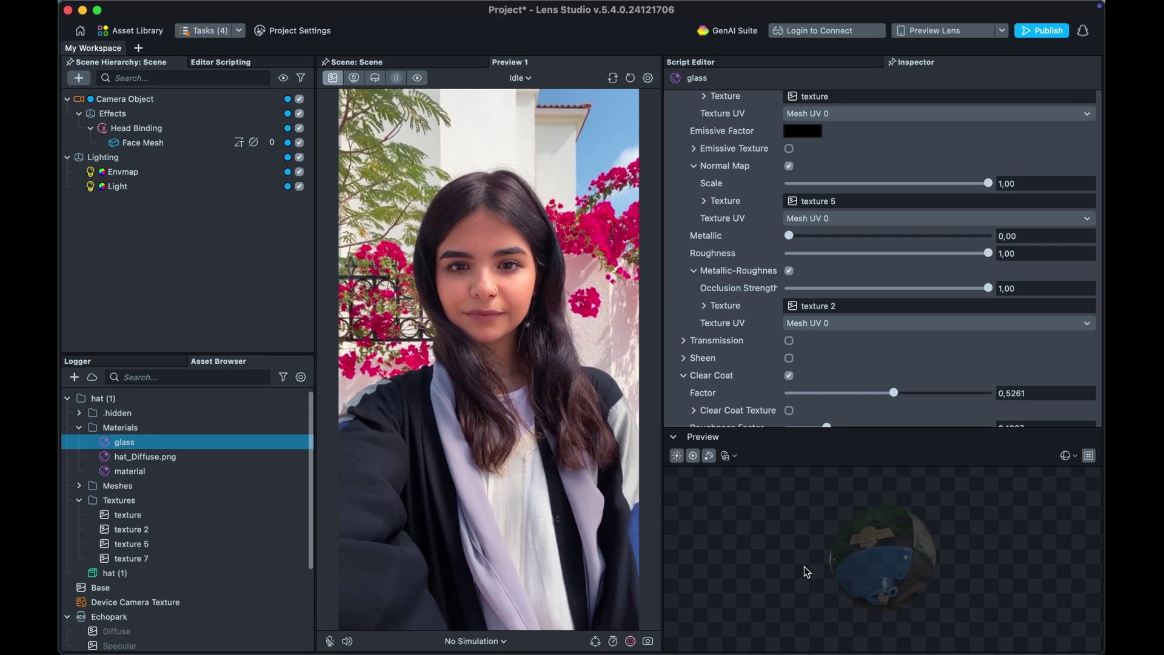